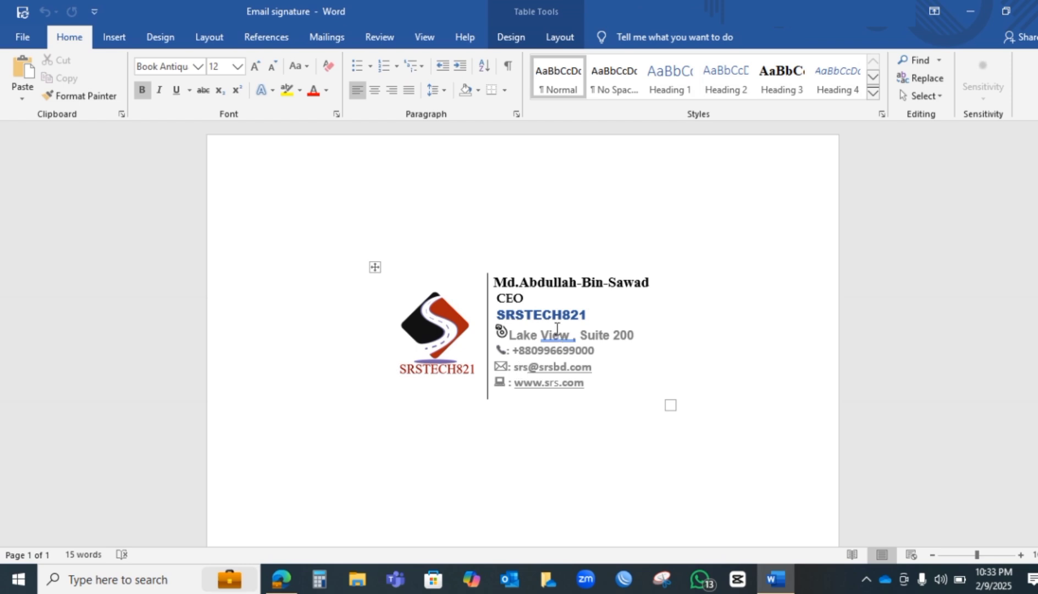
# Add the line "How to create this signature" below the existing signature.
pyautogui.click(516, 316)
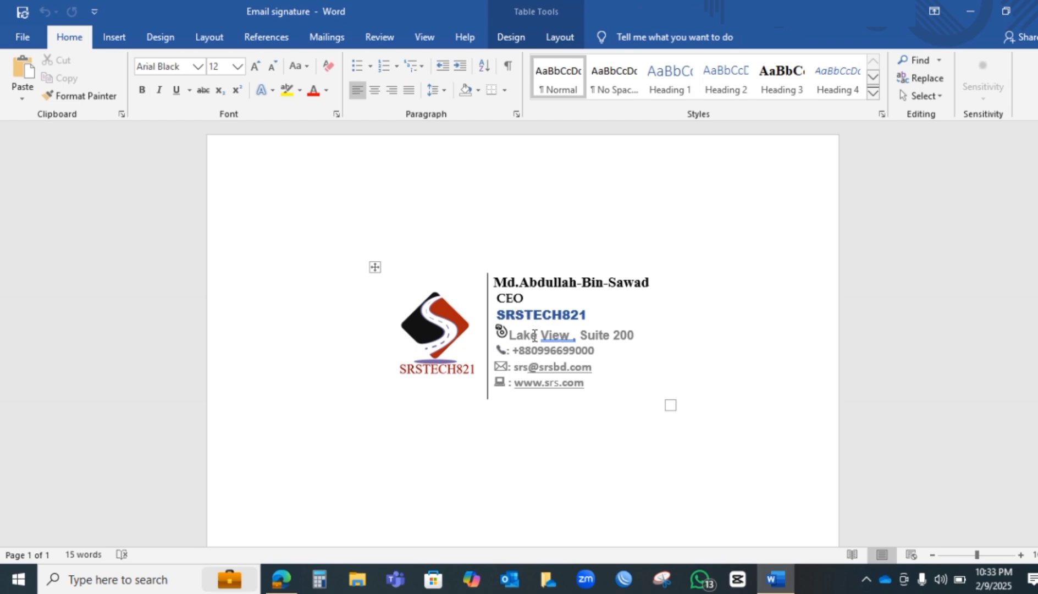
pyautogui.click(532, 382)
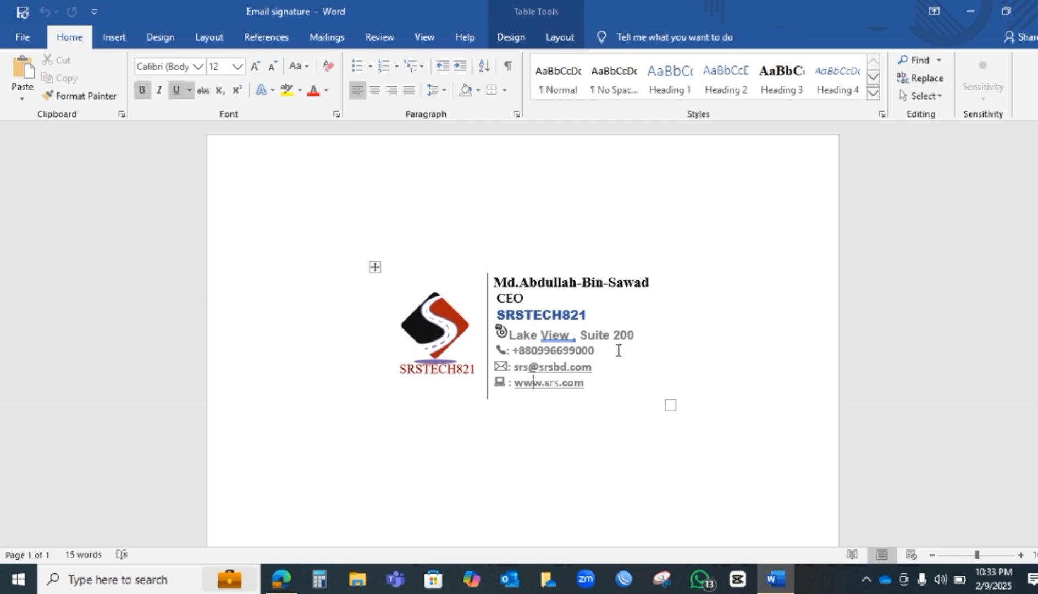
pyautogui.scroll(-2, 618, 350)
pyautogui.click(452, 434)
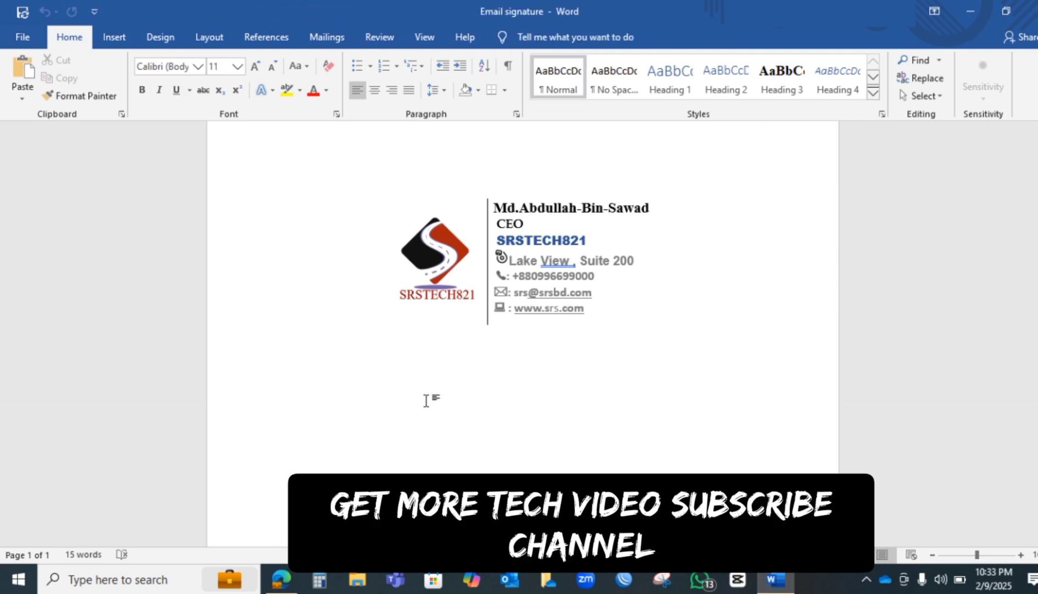
pyautogui.write('ow to create this signature')
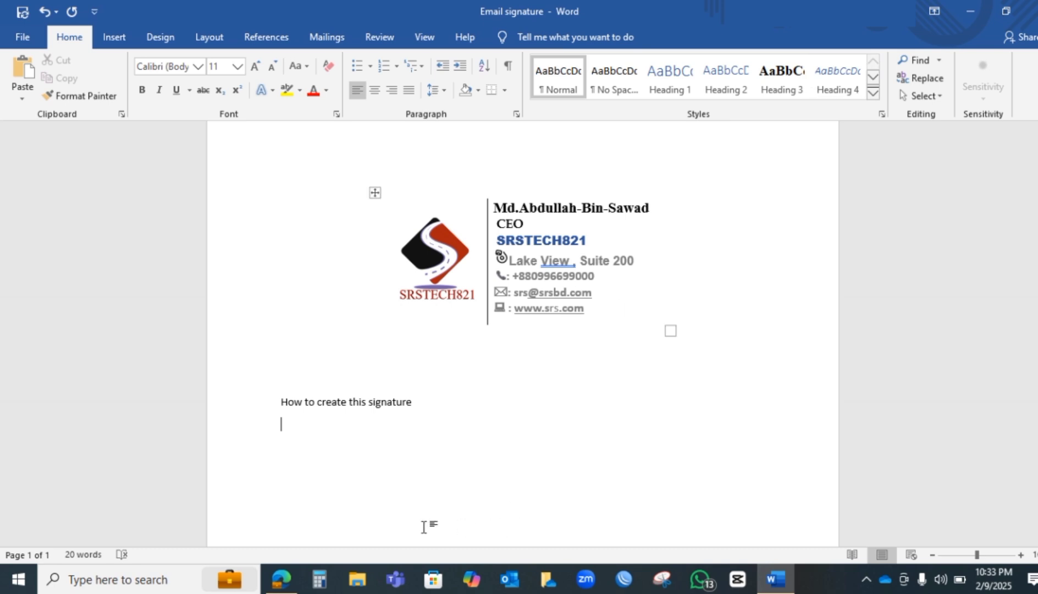
# Insert a table with two columns and one row under the "How to create this signature" line.
pyautogui.scroll(-1, 384, 455)
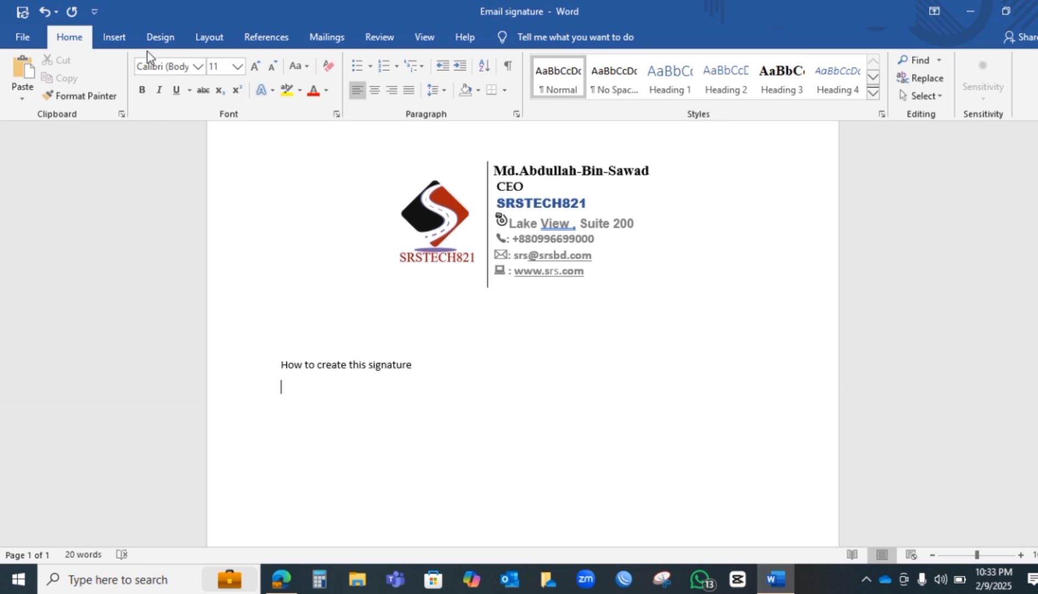
pyautogui.click(114, 37)
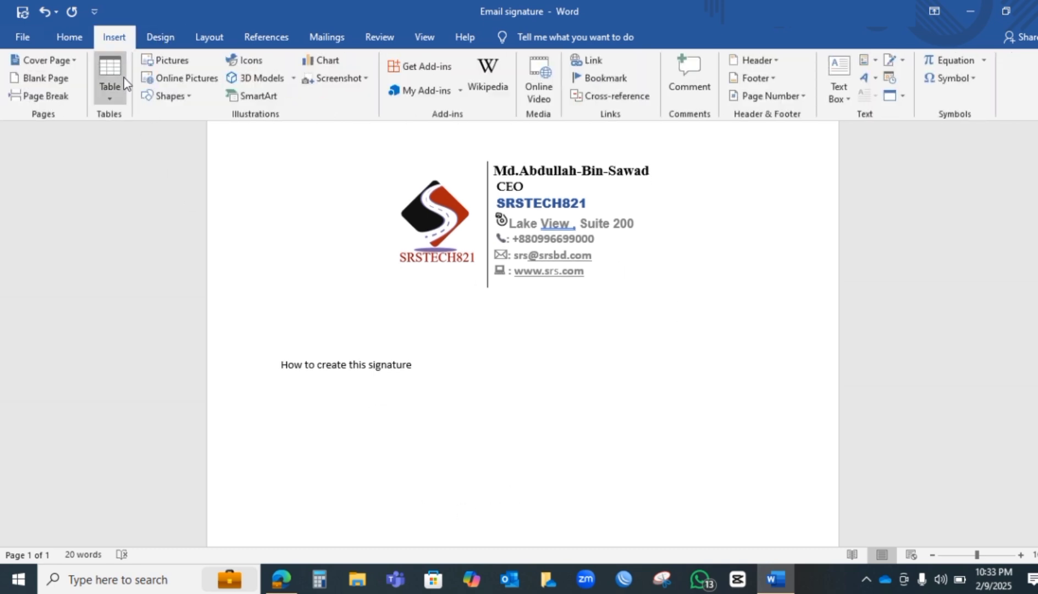
pyautogui.click(115, 99)
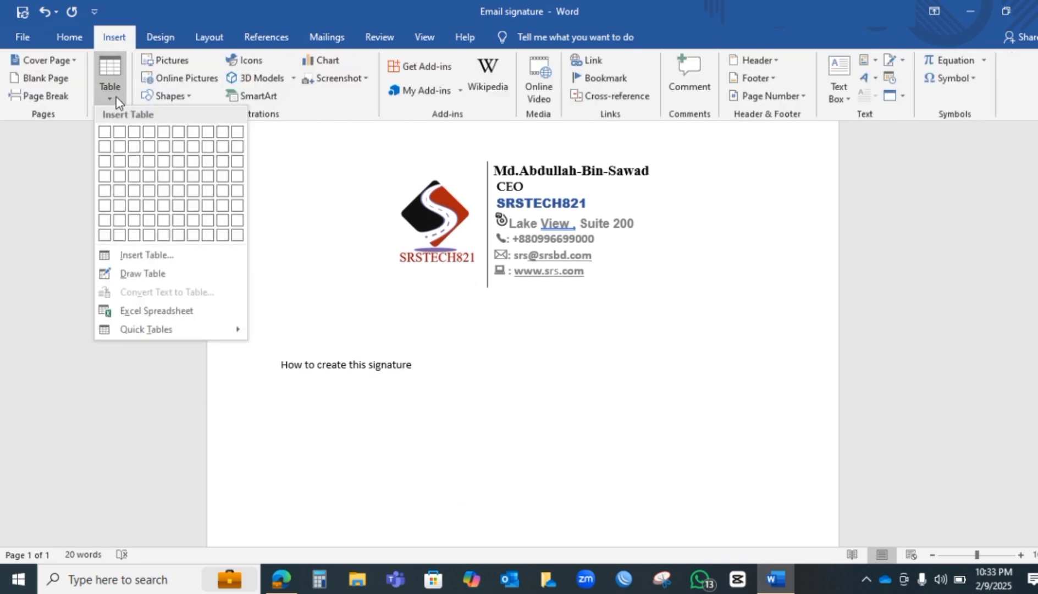
pyautogui.click(115, 130)
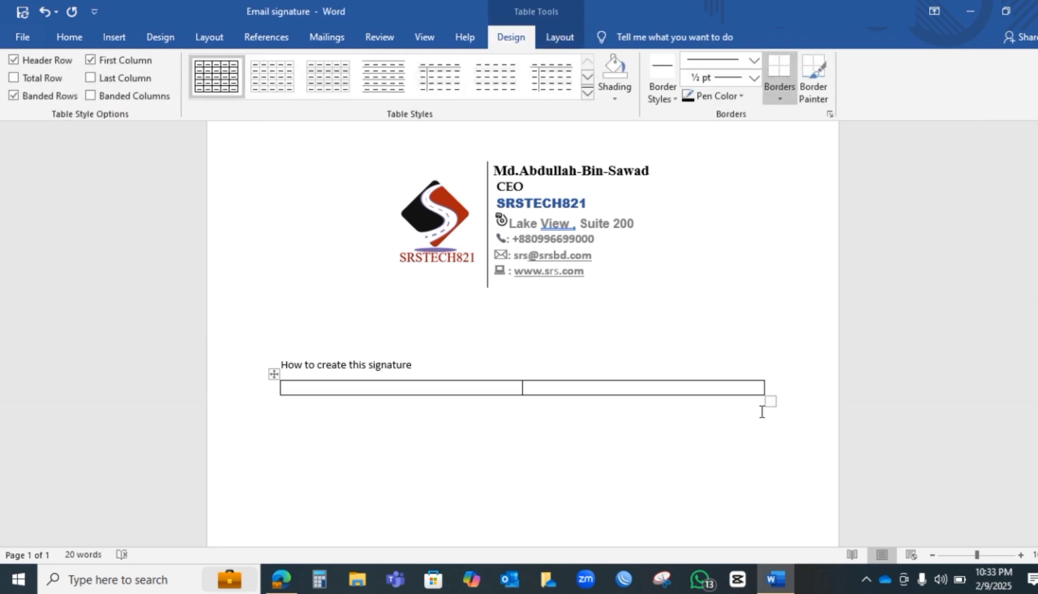
# Make the new table taller, reduce its overall width, and make the first column narrower than the second.
pyautogui.moveTo(770, 401); pyautogui.dragTo(770, 495)
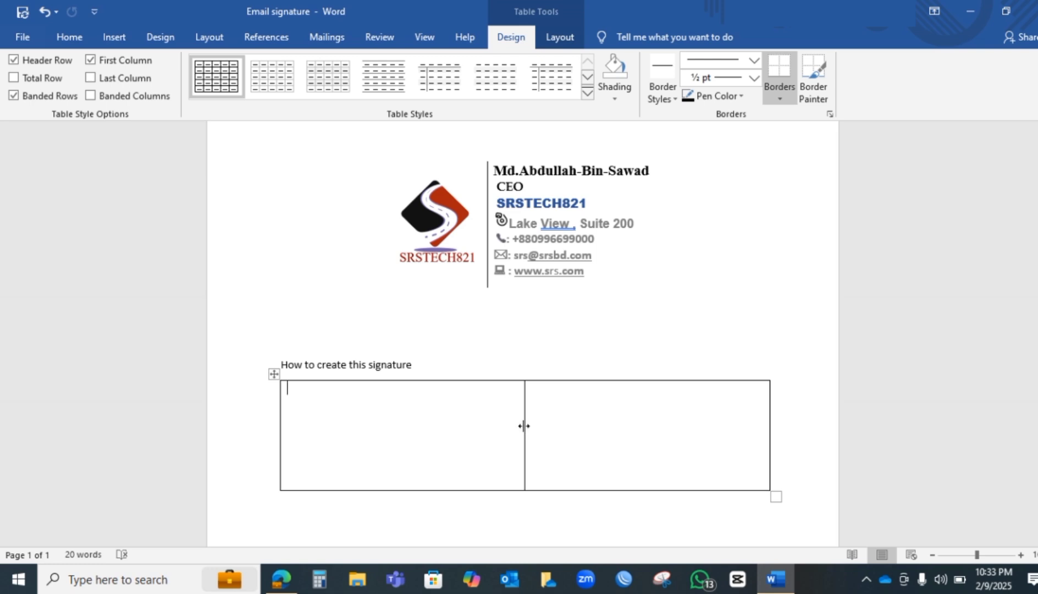
pyautogui.moveTo(523, 425); pyautogui.dragTo(428, 438)
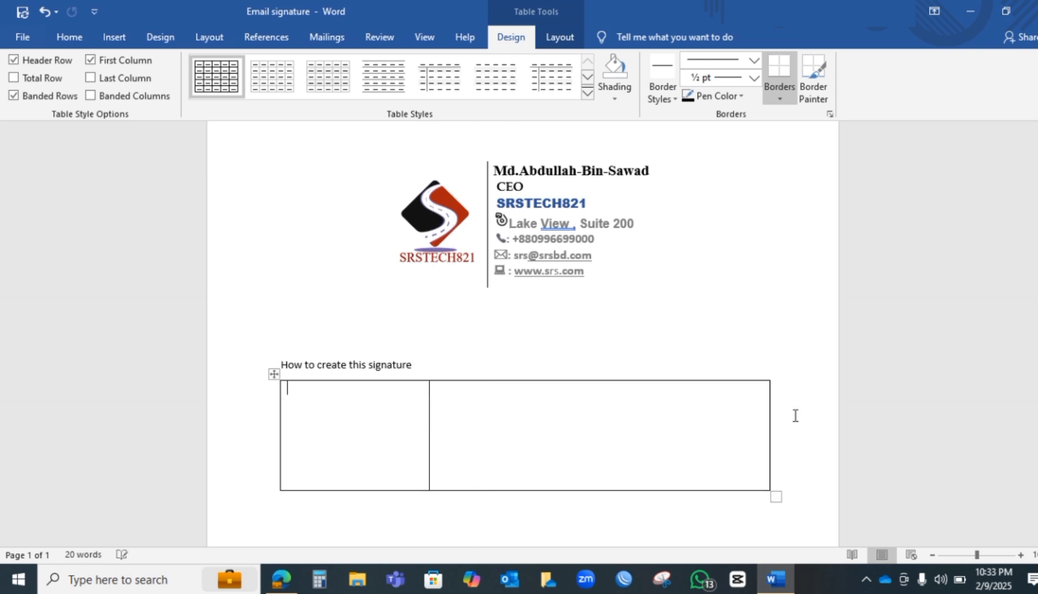
pyautogui.moveTo(769, 421); pyautogui.dragTo(601, 426)
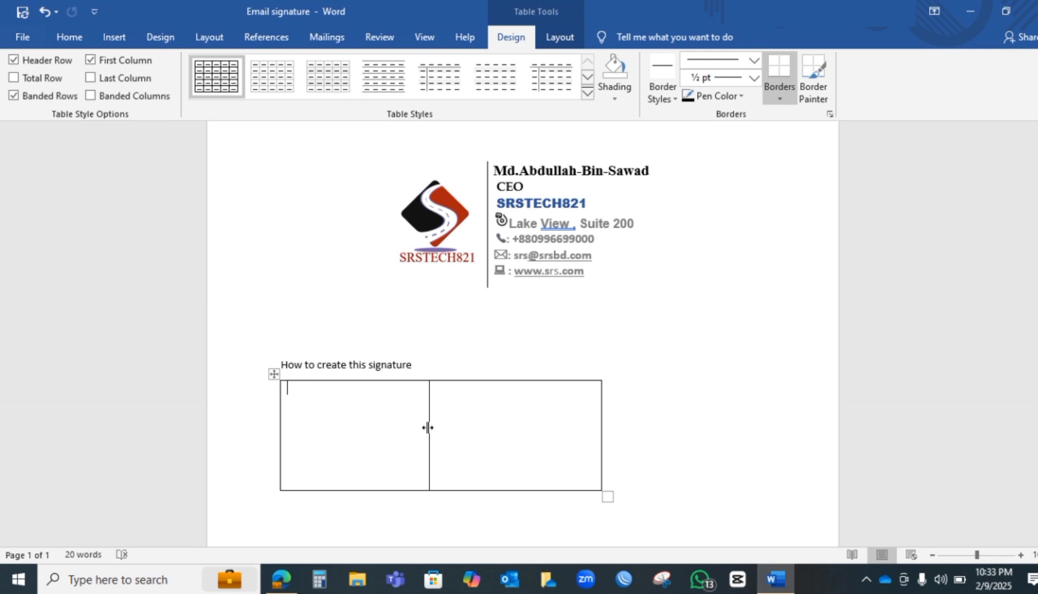
pyautogui.moveTo(425, 429); pyautogui.dragTo(392, 429)
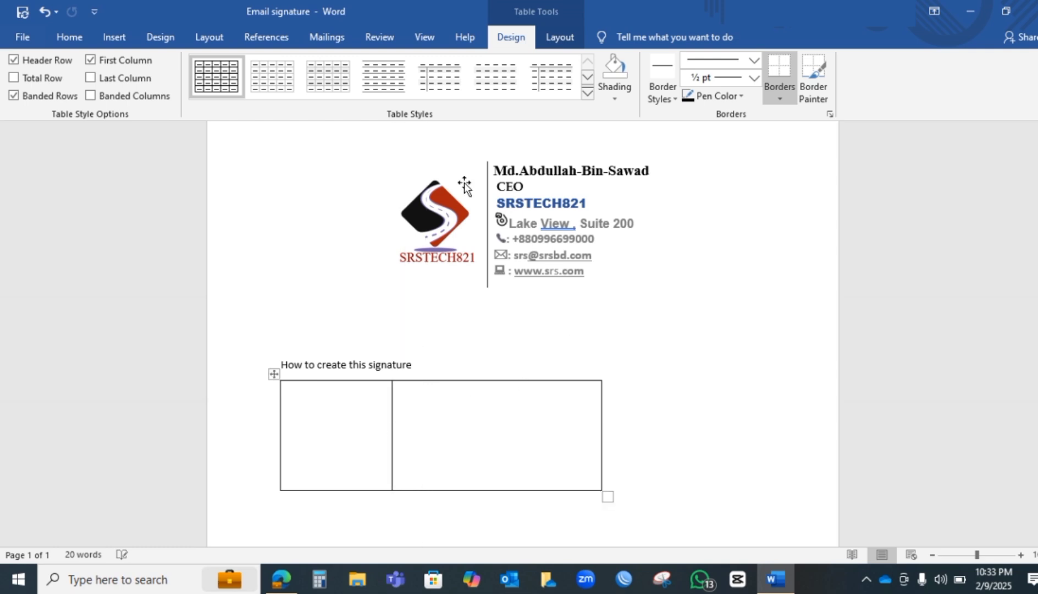
# Copy the SRSTECH821 logo from the existing signature into the first cell of the new table, keeping source formatting.
pyautogui.click(437, 206)
pyautogui.rightClick(437, 208)
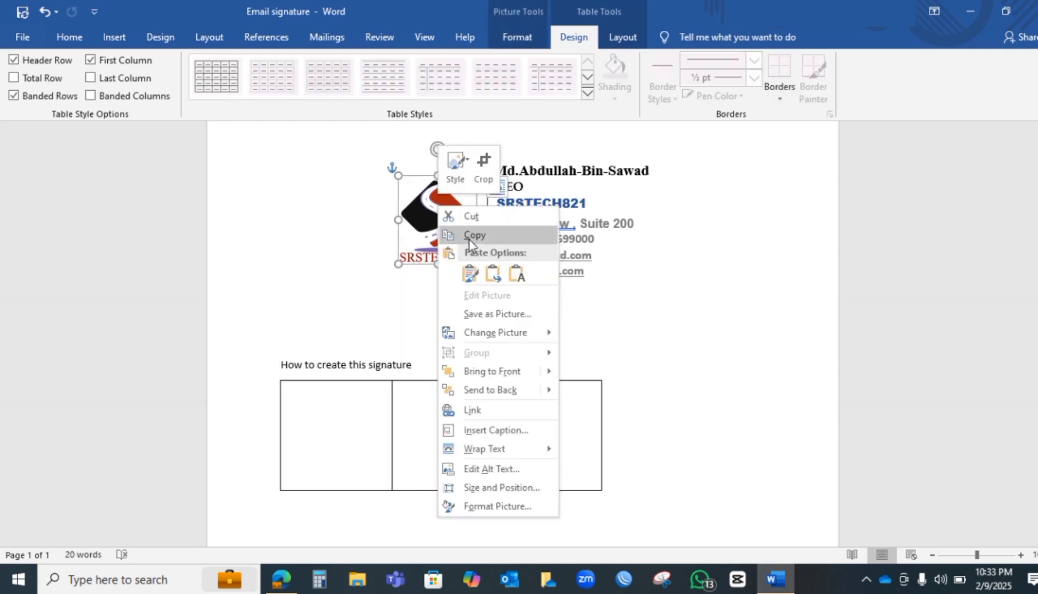
pyautogui.click(469, 240)
pyautogui.click(340, 418)
pyautogui.rightClick(340, 418)
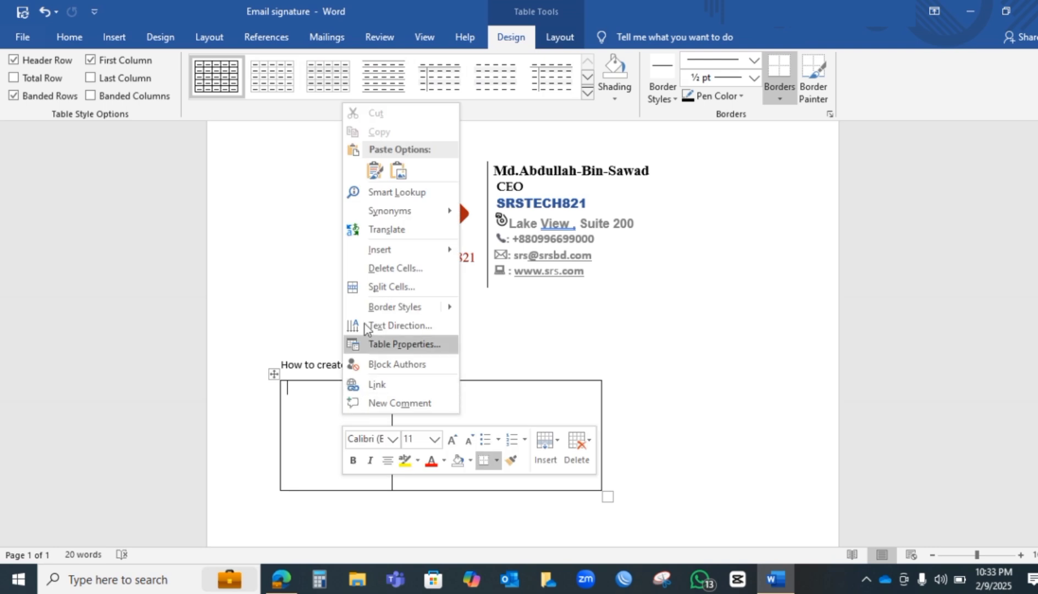
pyautogui.click(367, 173)
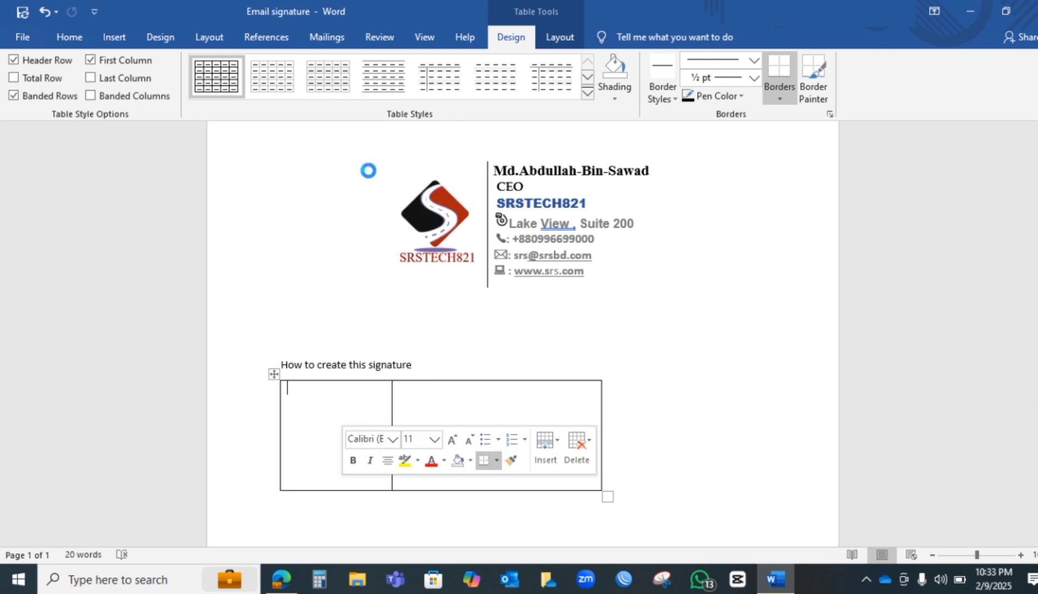
# Copy the name, title, company and contact lines from the existing signature into the second table cell, keeping source formatting.
pyautogui.click(496, 341)
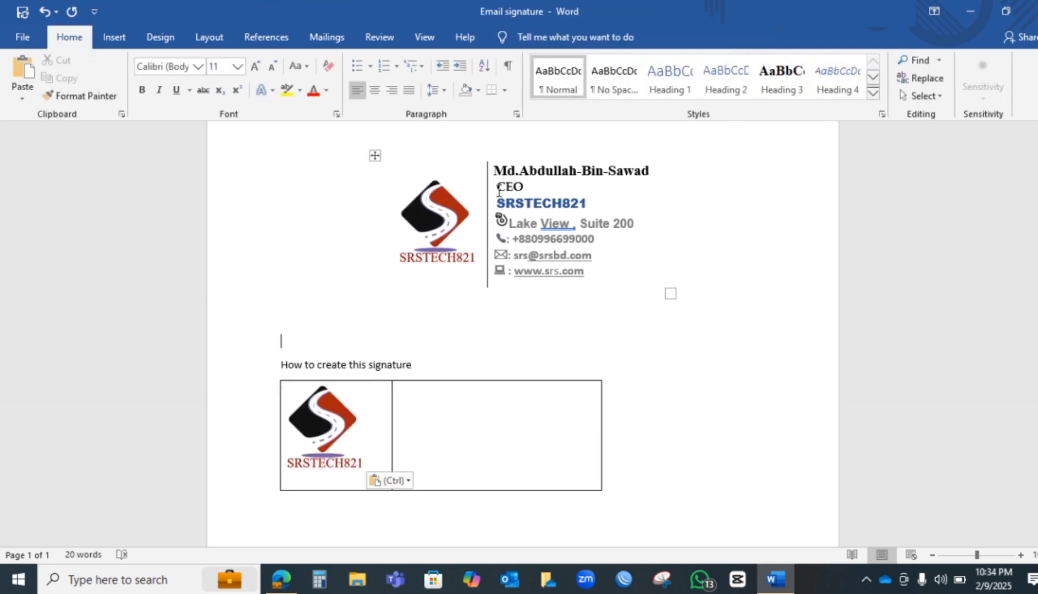
pyautogui.moveTo(496, 173)
pyautogui.mouseDown()
pyautogui.moveTo(574, 211)
pyautogui.moveTo(593, 274)
pyautogui.moveTo(582, 275)
pyautogui.mouseUp()
pyautogui.rightClick(547, 260)
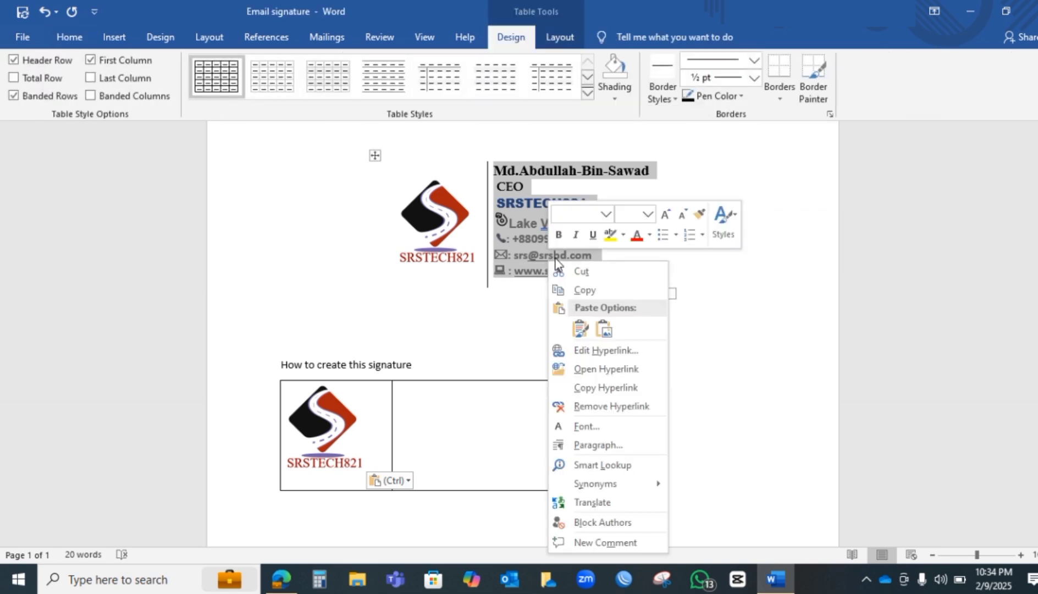
pyautogui.click(576, 288)
pyautogui.click(470, 405)
pyautogui.rightClick(467, 412)
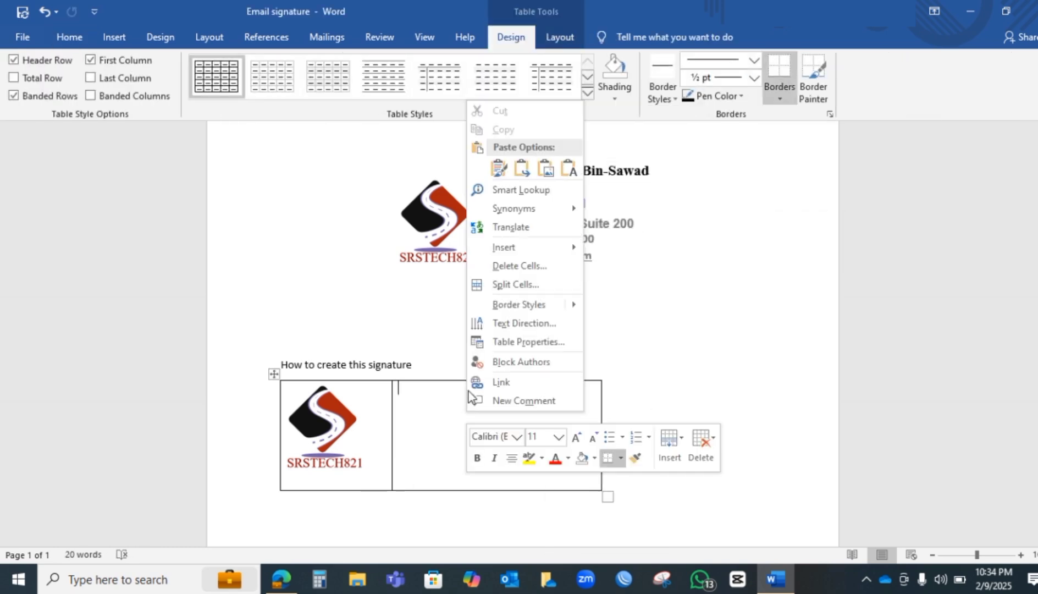
pyautogui.click(499, 175)
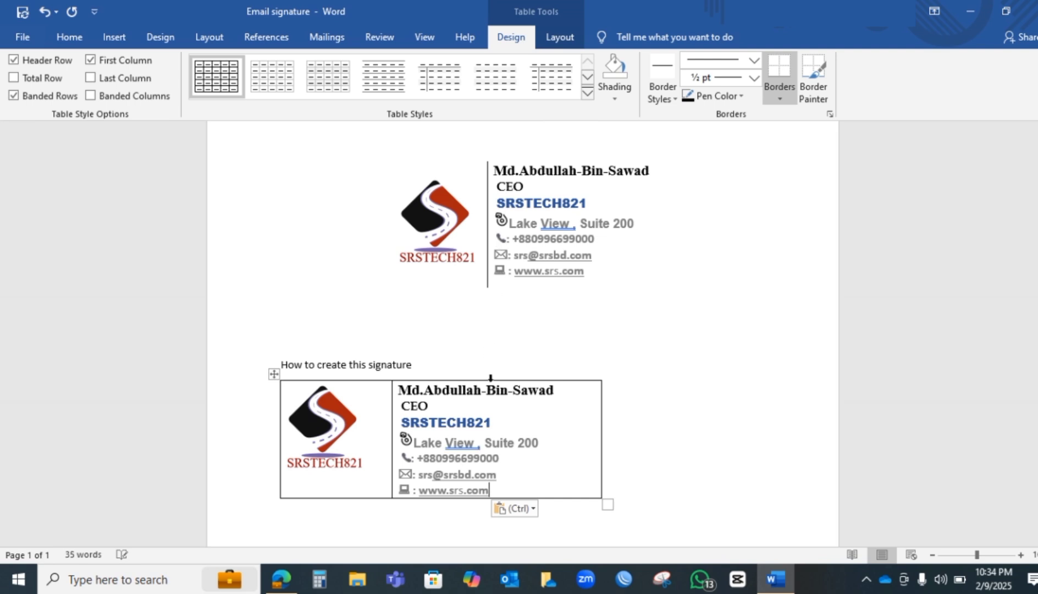
# Lower the logo within its cell and narrow both table columns to fit the logo and contact text.
pyautogui.moveTo(331, 422)
pyautogui.mouseDown()
pyautogui.moveTo(345, 446)
pyautogui.moveTo(339, 437)
pyautogui.moveTo(379, 435)
pyautogui.moveTo(331, 436)
pyautogui.mouseUp()
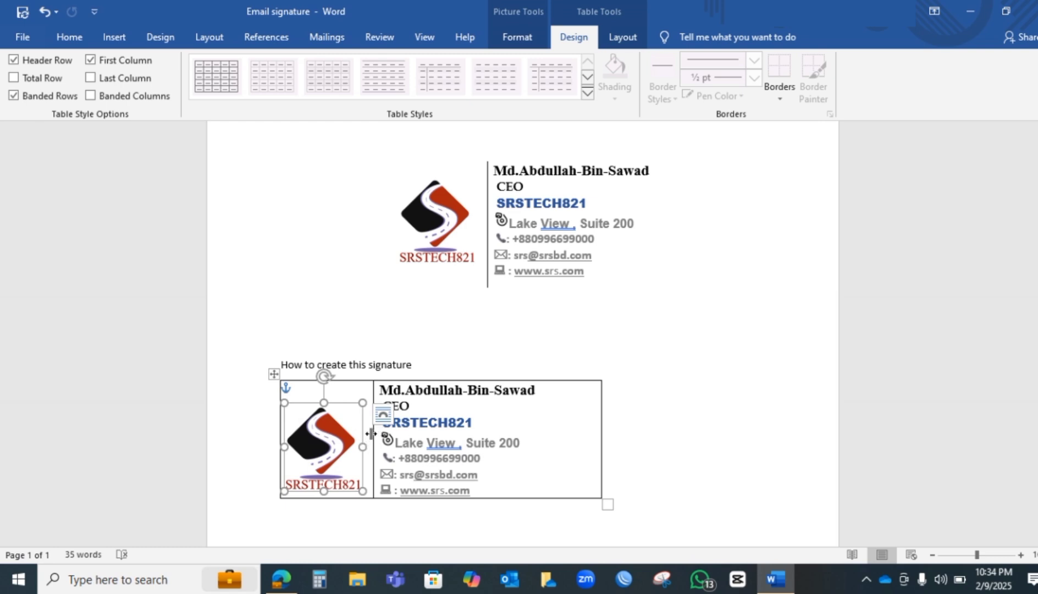
pyautogui.moveTo(371, 434); pyautogui.dragTo(369, 434)
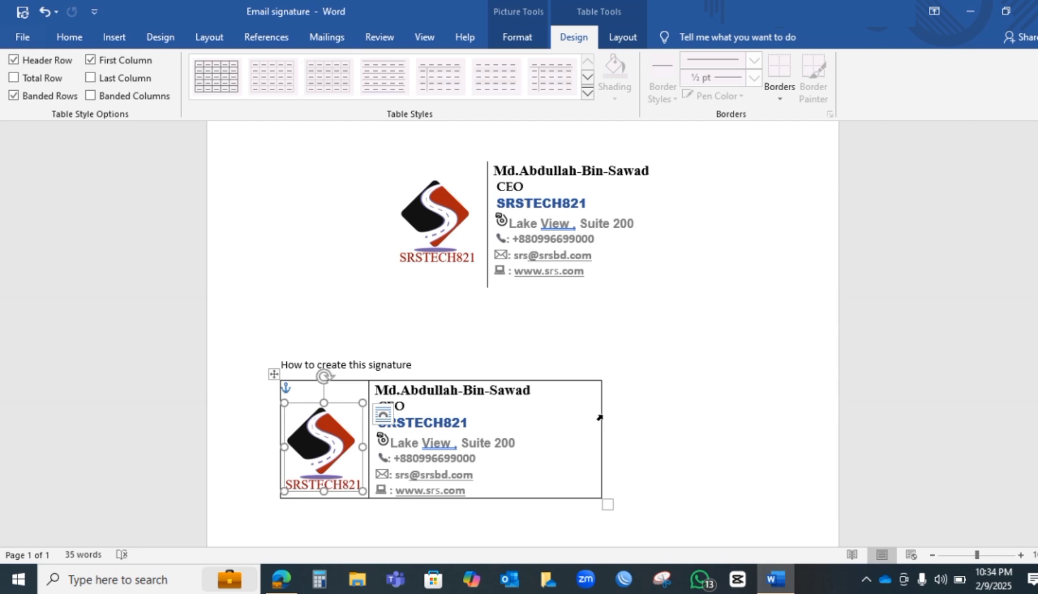
pyautogui.moveTo(601, 410); pyautogui.dragTo(546, 409)
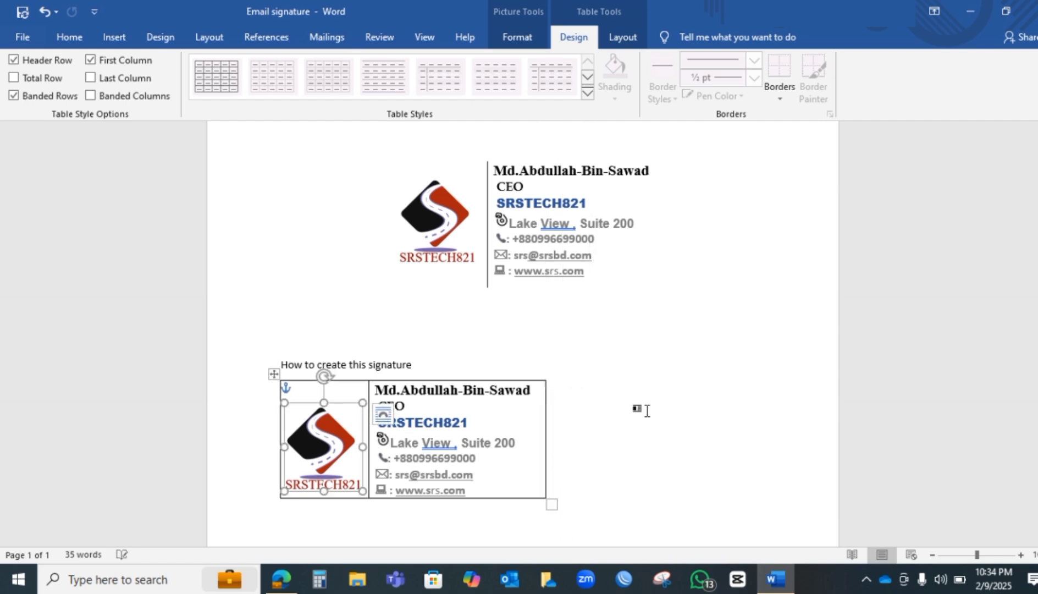
pyautogui.click(585, 483)
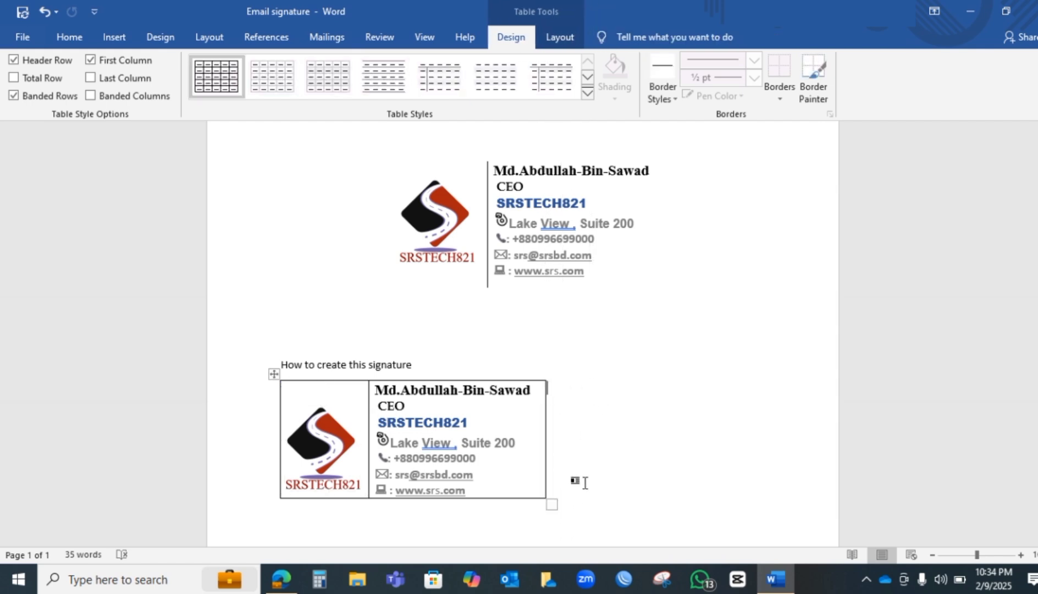
# Select the whole new signature table and remove all its borders.
pyautogui.click(548, 505)
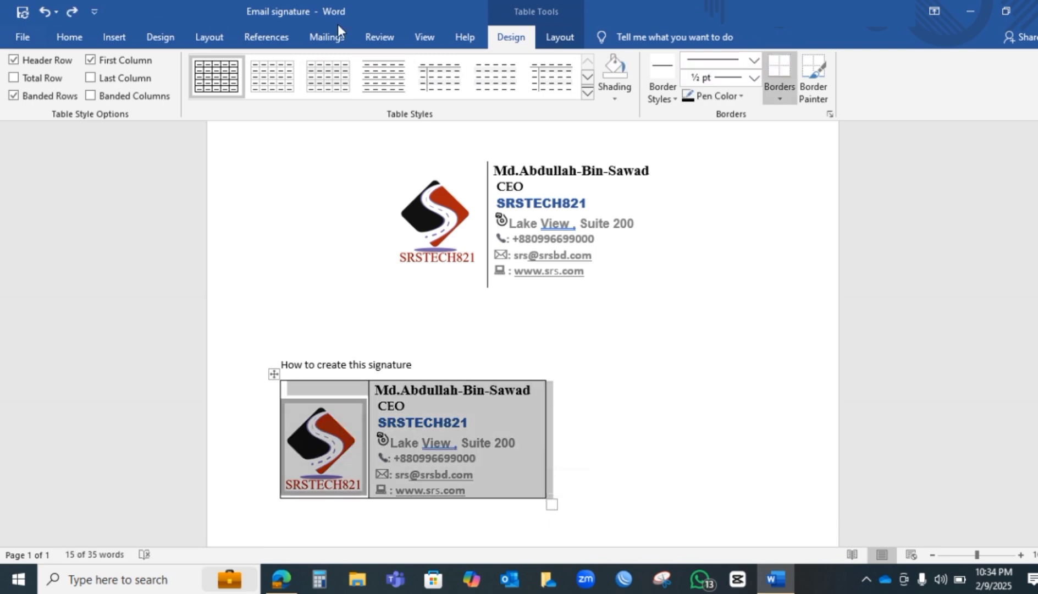
pyautogui.click(57, 38)
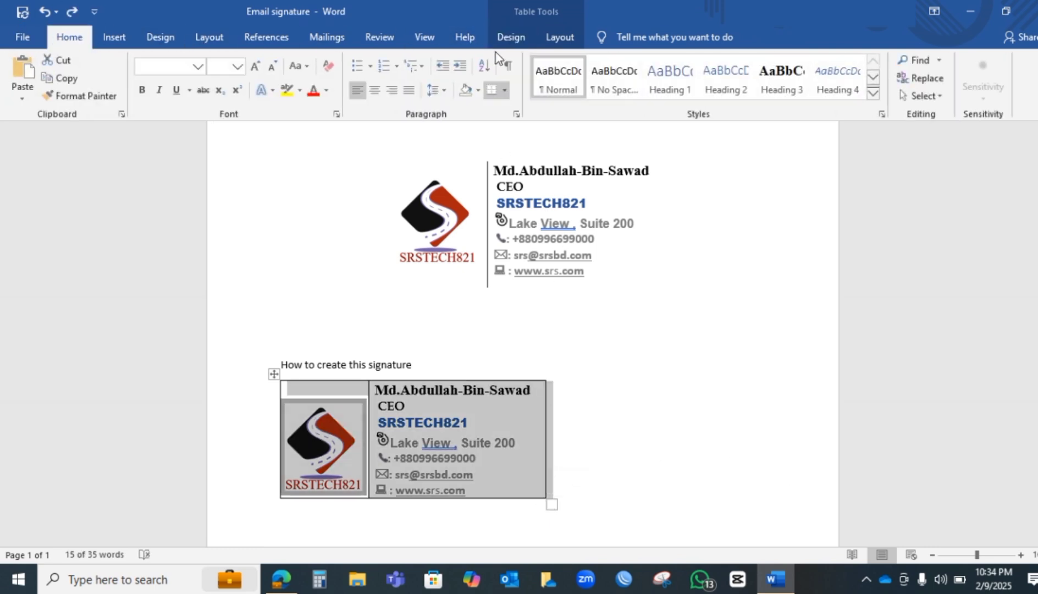
pyautogui.click(504, 91)
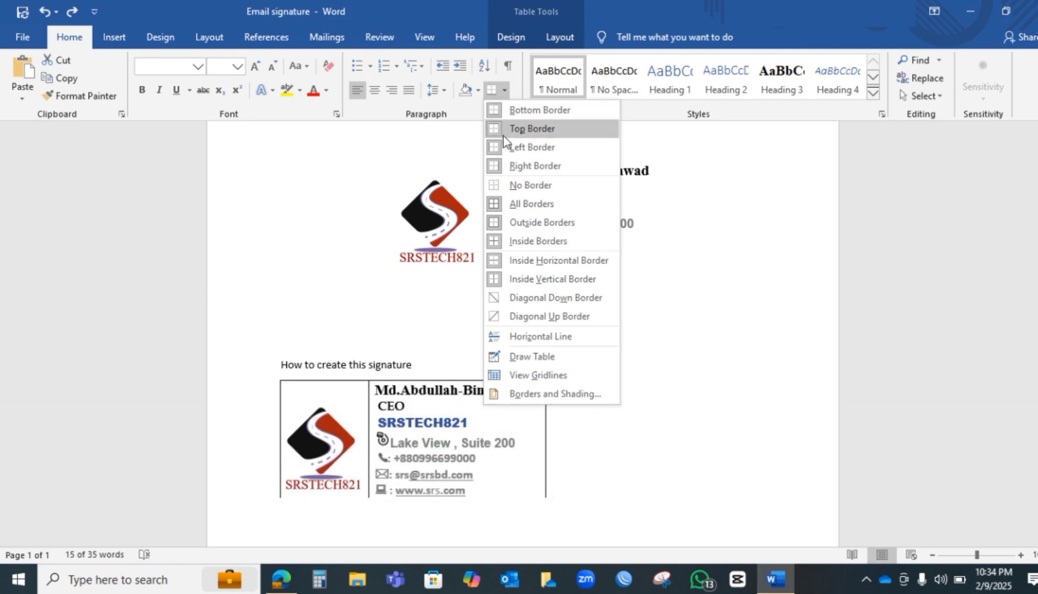
pyautogui.click(505, 183)
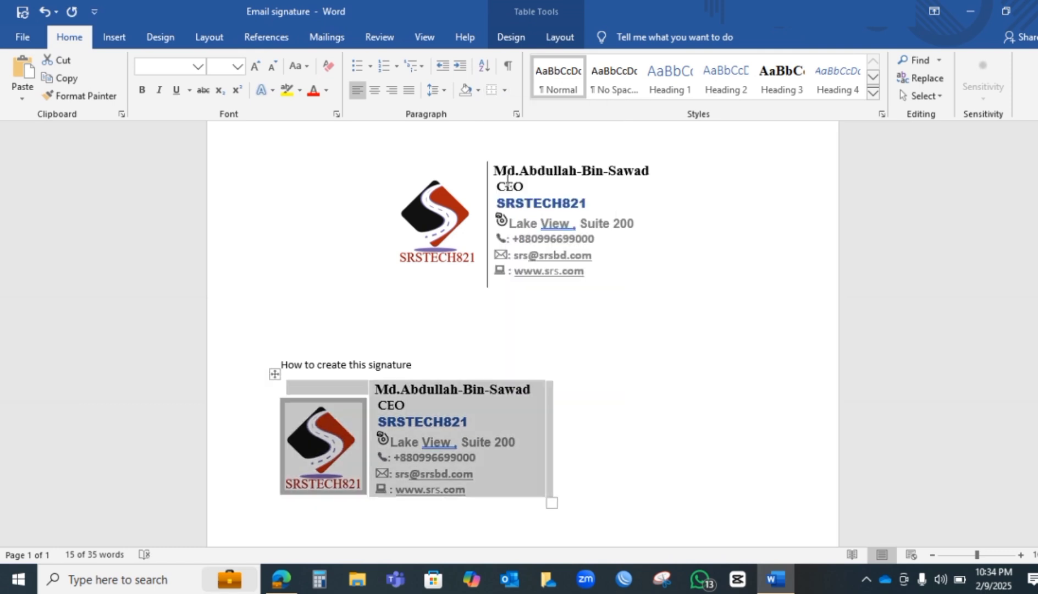
# Apply inside borders to the new table so a vertical line separates the logo from the contact details.
pyautogui.click(505, 91)
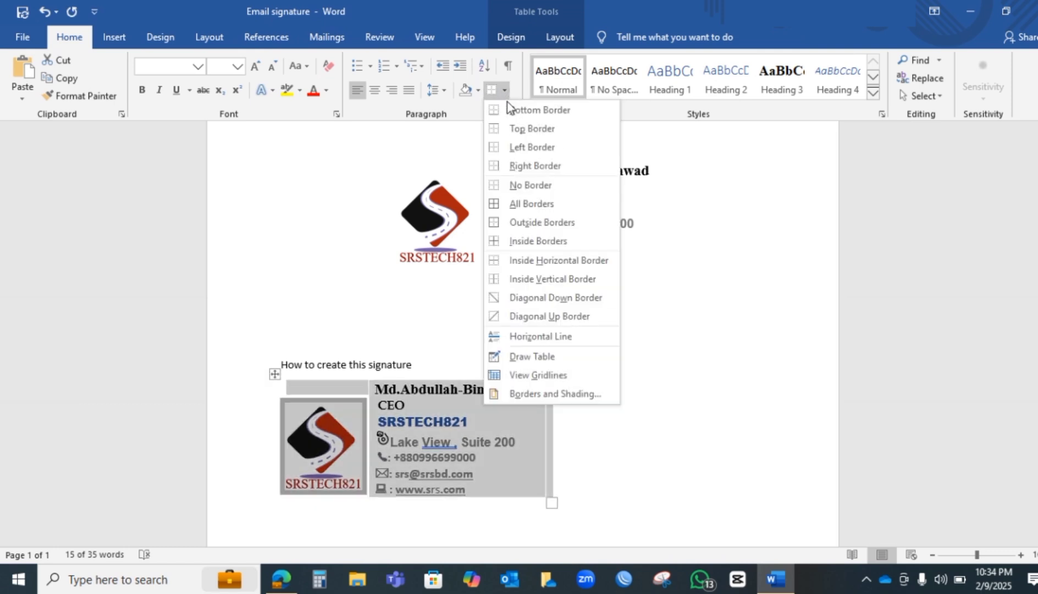
pyautogui.click(538, 242)
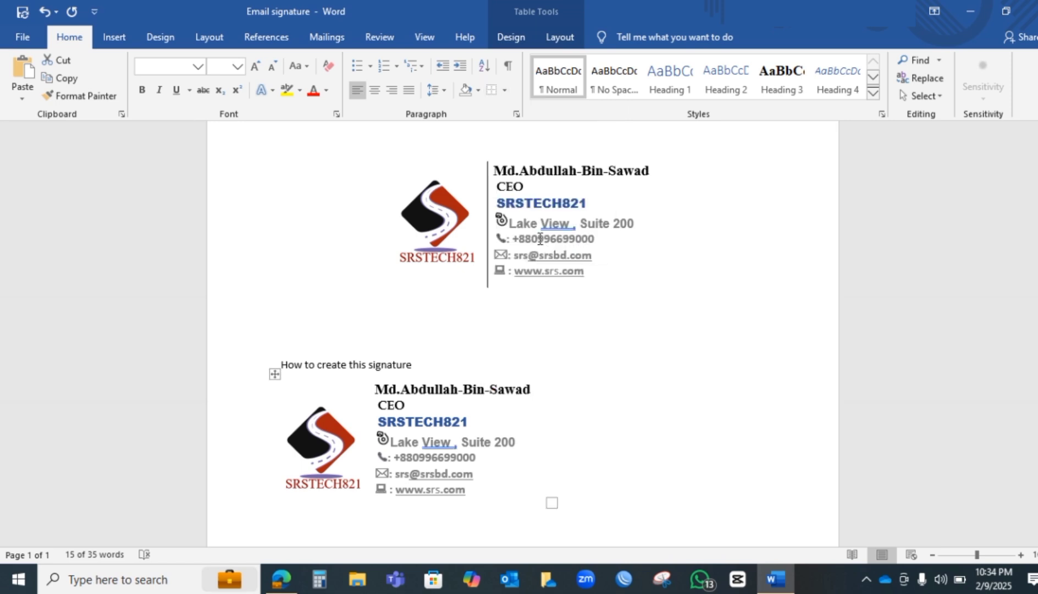
pyautogui.click(656, 435)
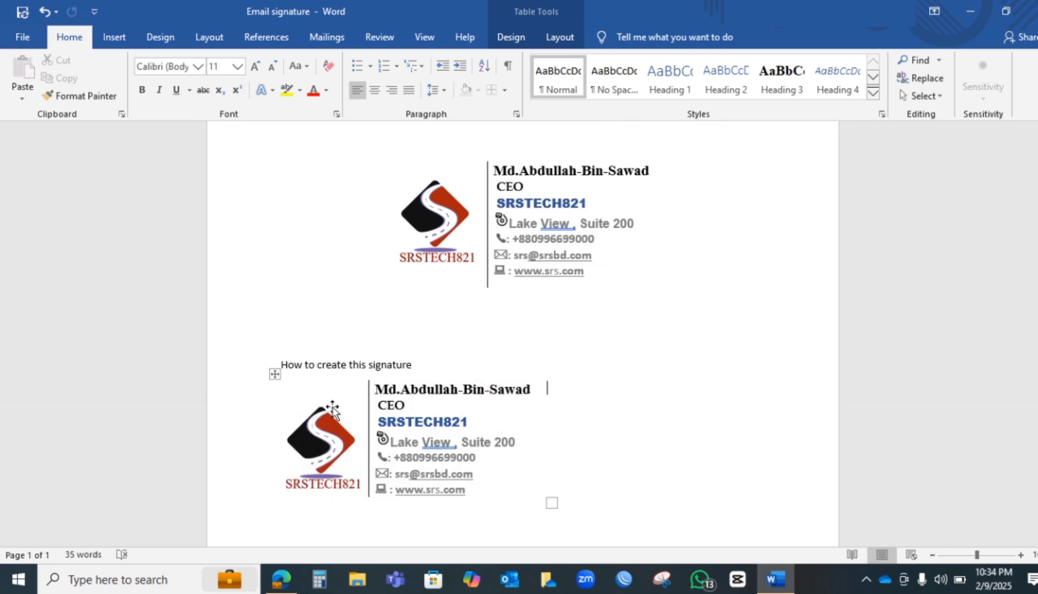
# Copy the entire new signature table.
pyautogui.click(275, 376)
pyautogui.rightClick(274, 375)
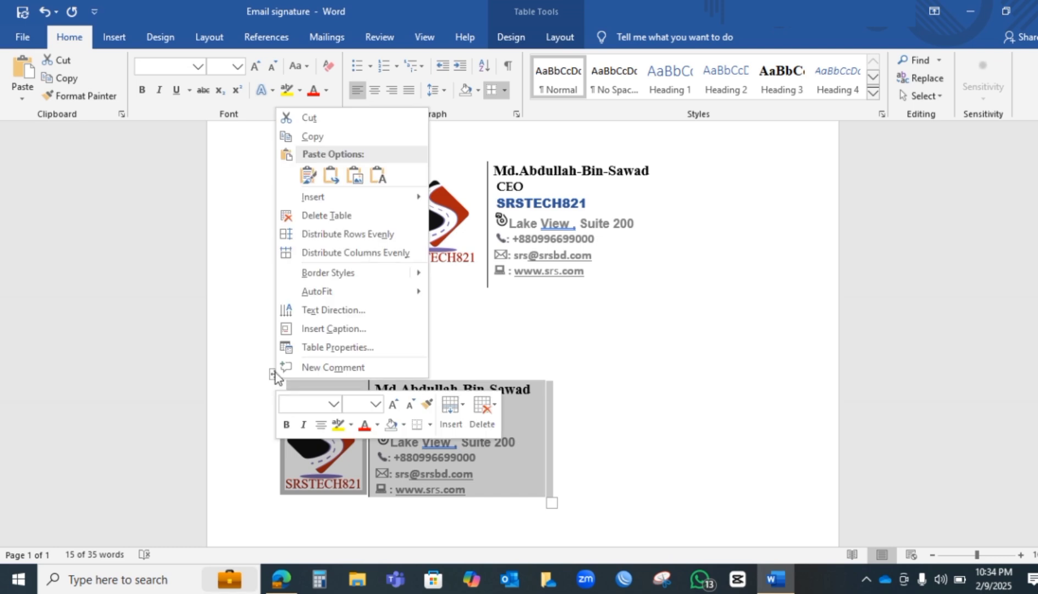
pyautogui.click(312, 136)
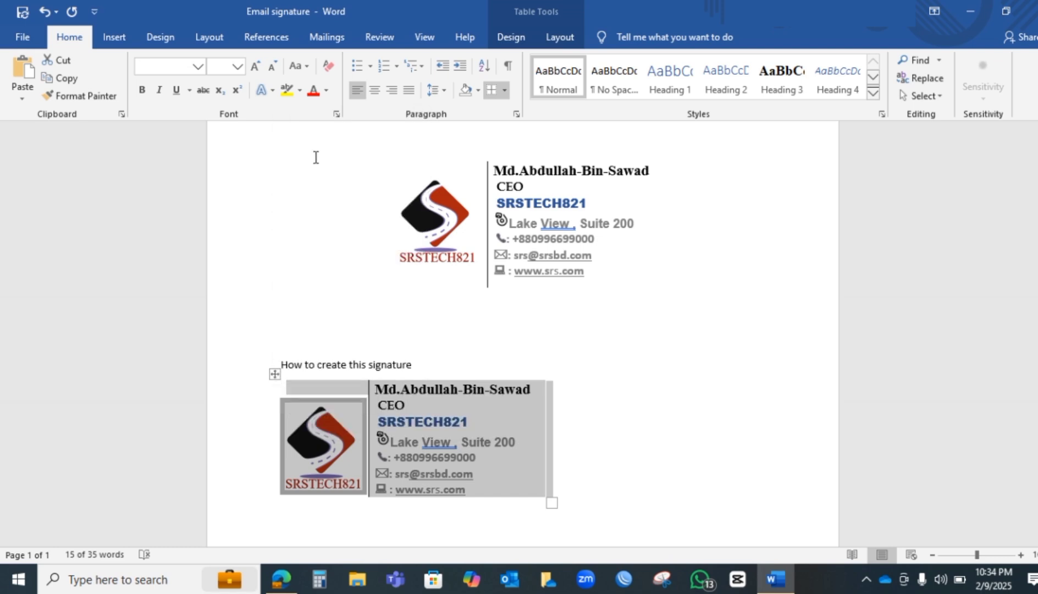
# Minimize the document, switch to Outlook, start a new email and open its signature settings.
pyautogui.click(976, 10)
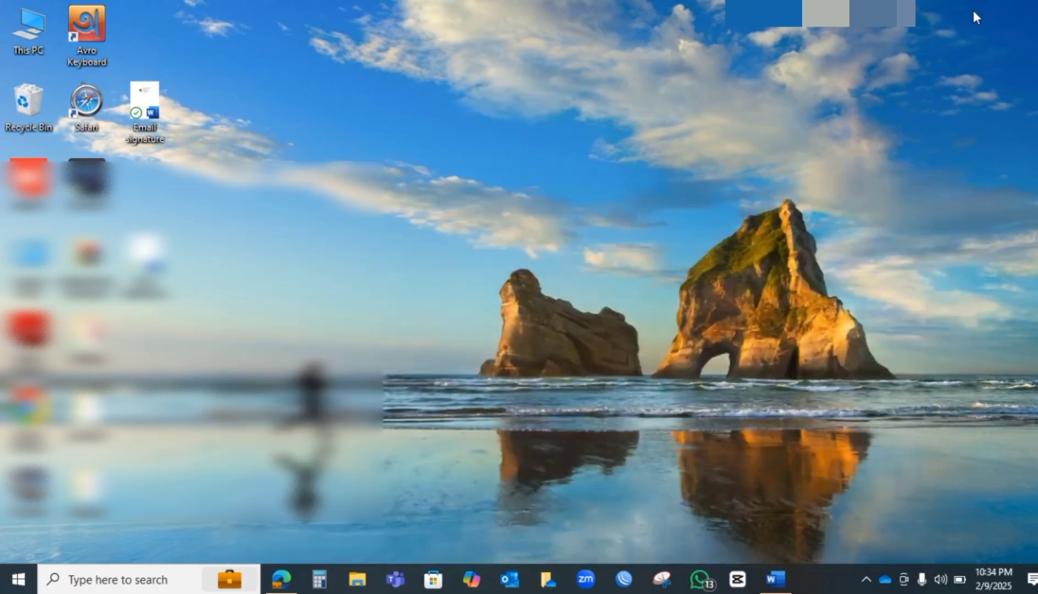
pyautogui.click(509, 579)
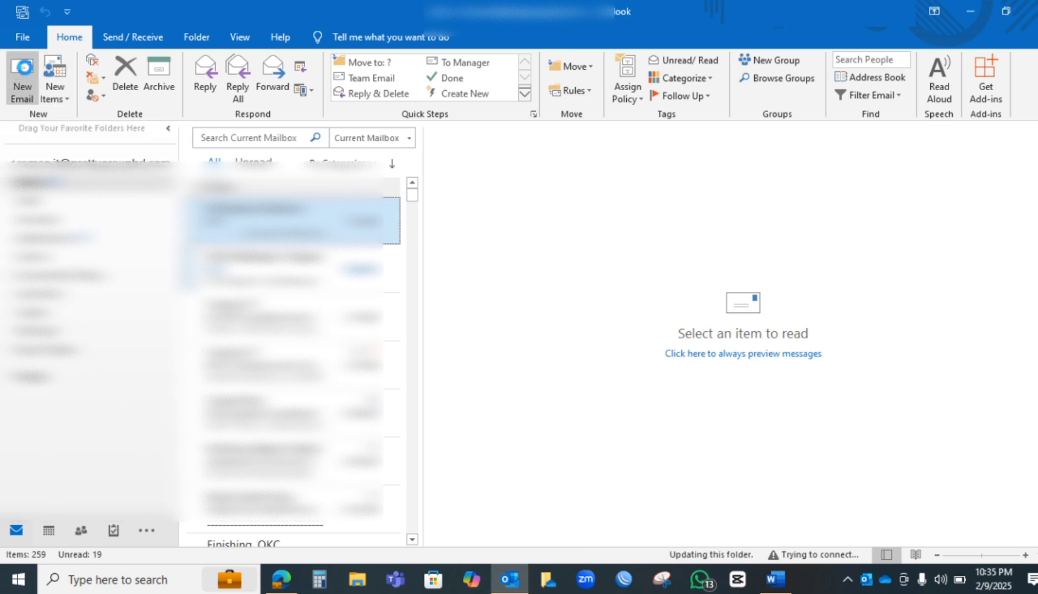
pyautogui.click(22, 80)
pyautogui.click(443, 114)
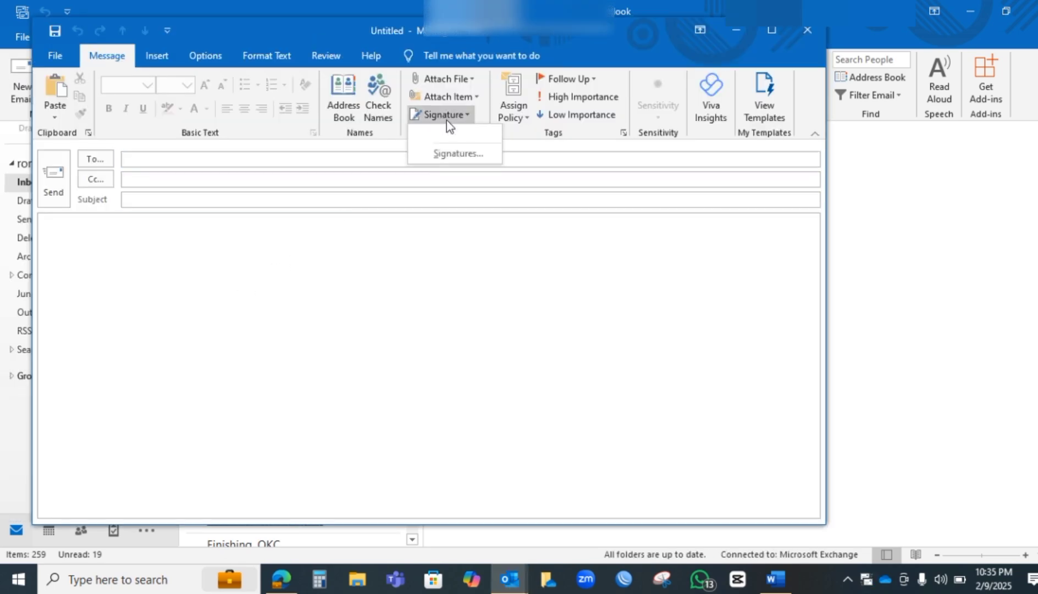
pyautogui.click(456, 153)
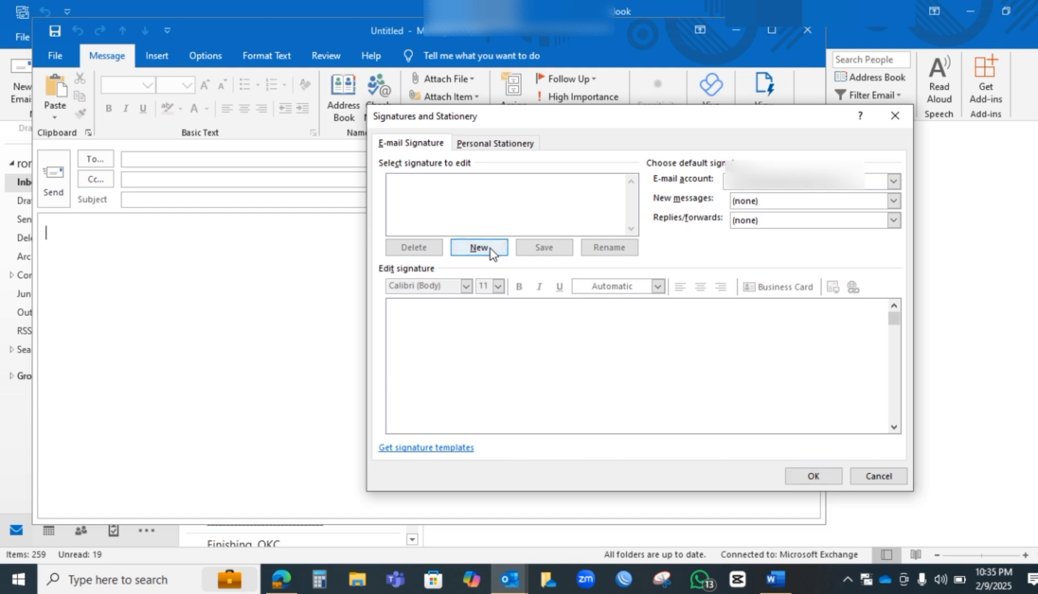
# Create a new email signature named "work".
pyautogui.click(479, 247)
pyautogui.write('work')
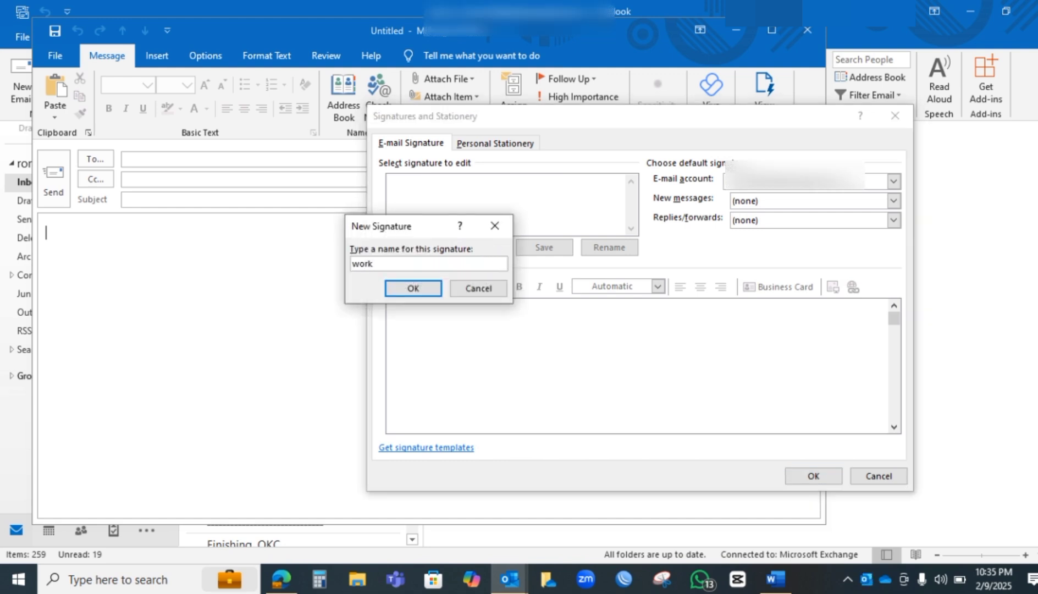
pyautogui.click(413, 288)
# Leave a blank line in the signature, enter "Best Regards," and paste the copied signature table below it.
pyautogui.click(464, 321)
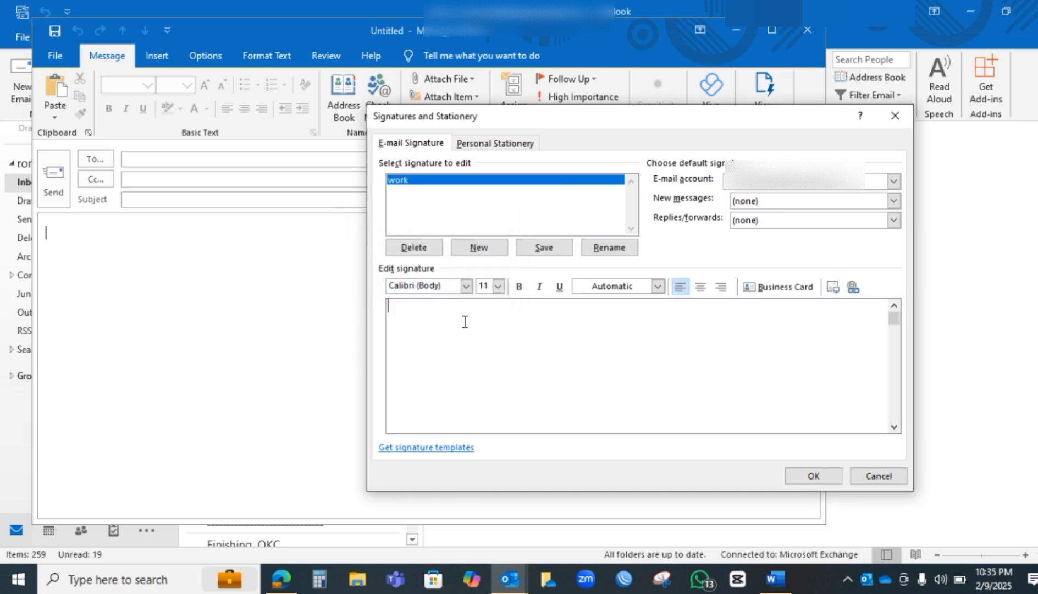
pyautogui.press('Return')
pyautogui.write('Best Re')
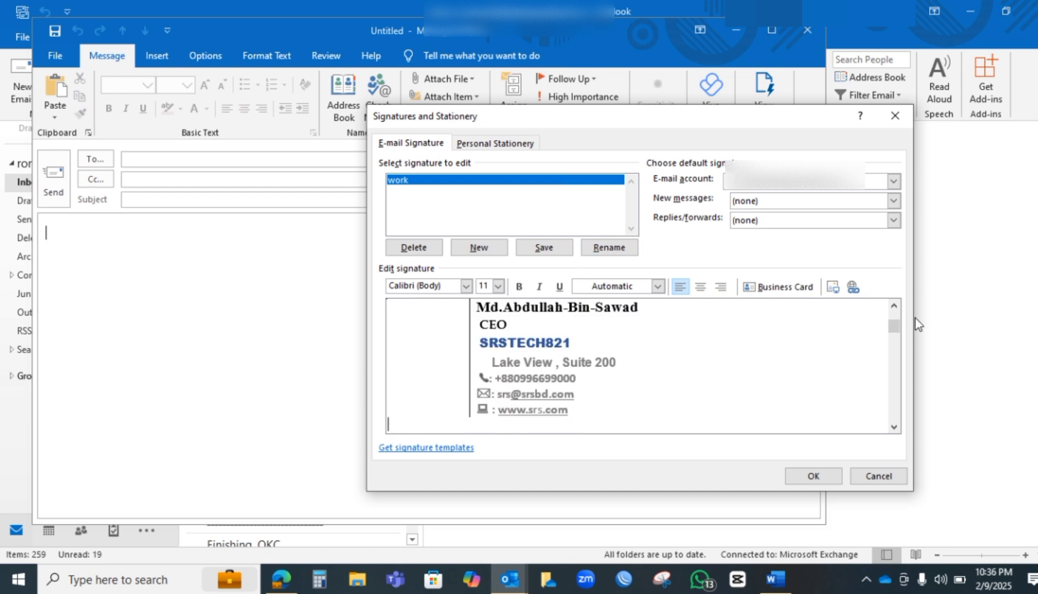
# Format the "Best Regards," line as 12 pt bold text in the standard dark blue color.
pyautogui.scroll(2, 900, 330)
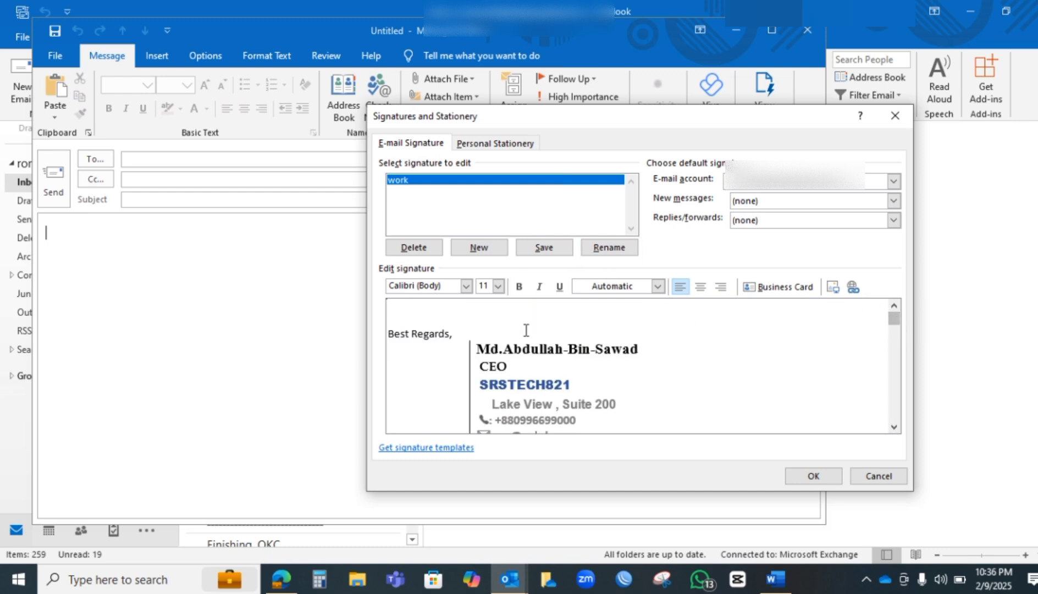
pyautogui.moveTo(458, 333); pyautogui.dragTo(387, 334)
pyautogui.click(499, 287)
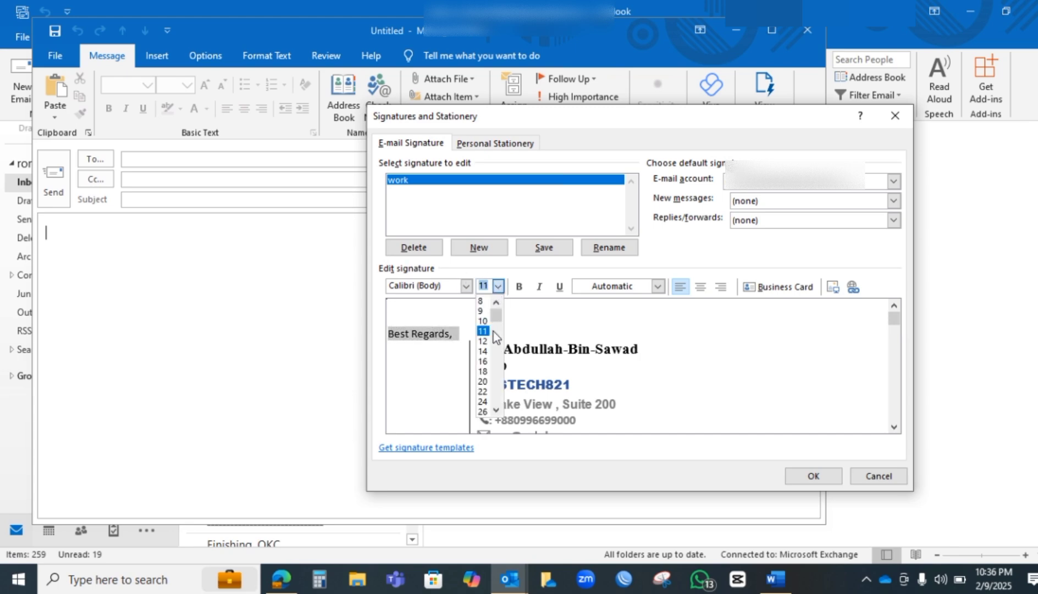
pyautogui.click(488, 343)
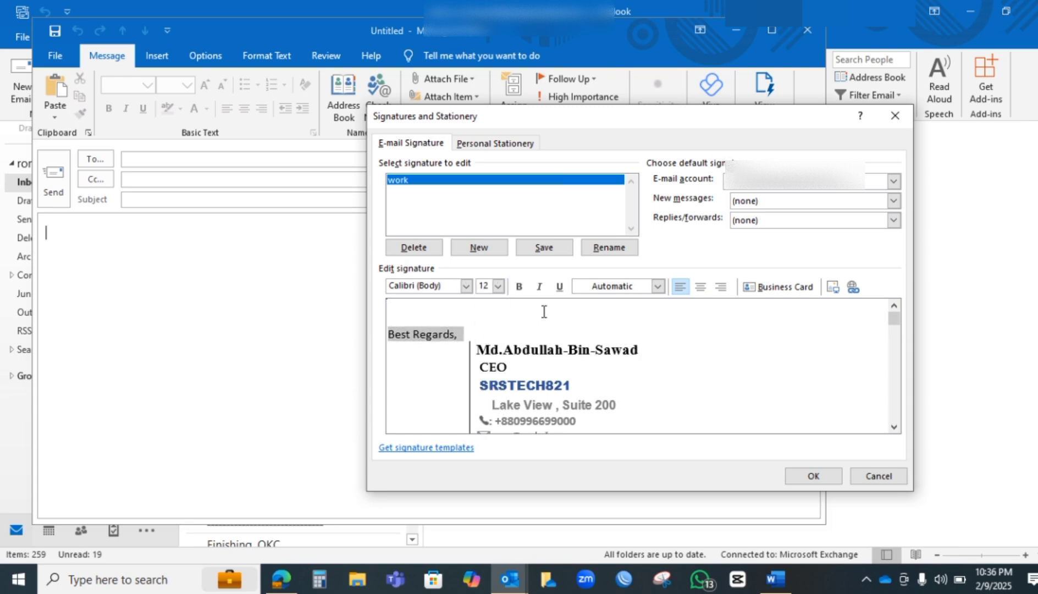
pyautogui.click(524, 288)
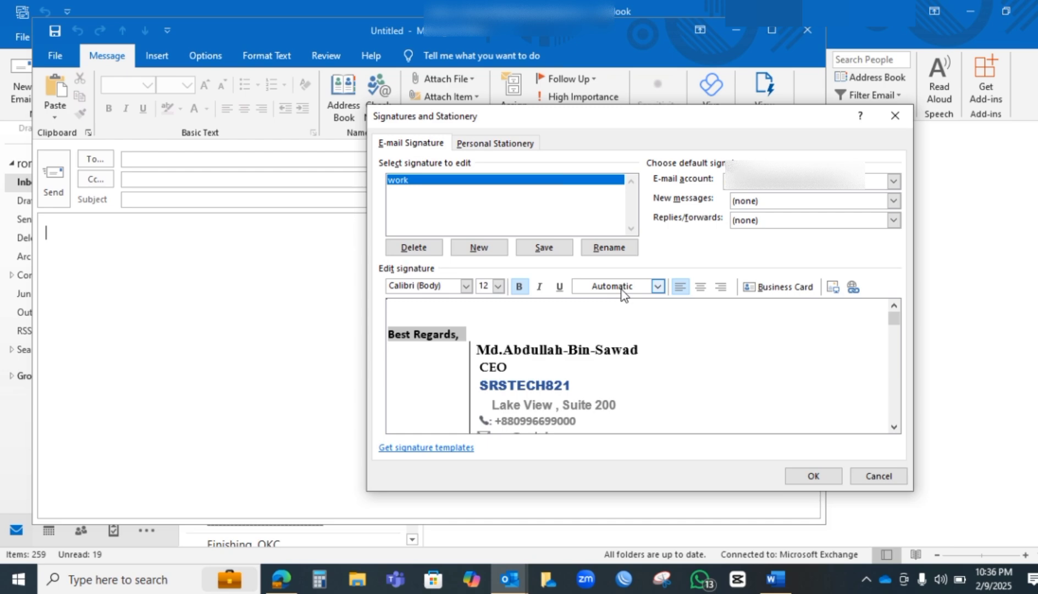
pyautogui.click(657, 286)
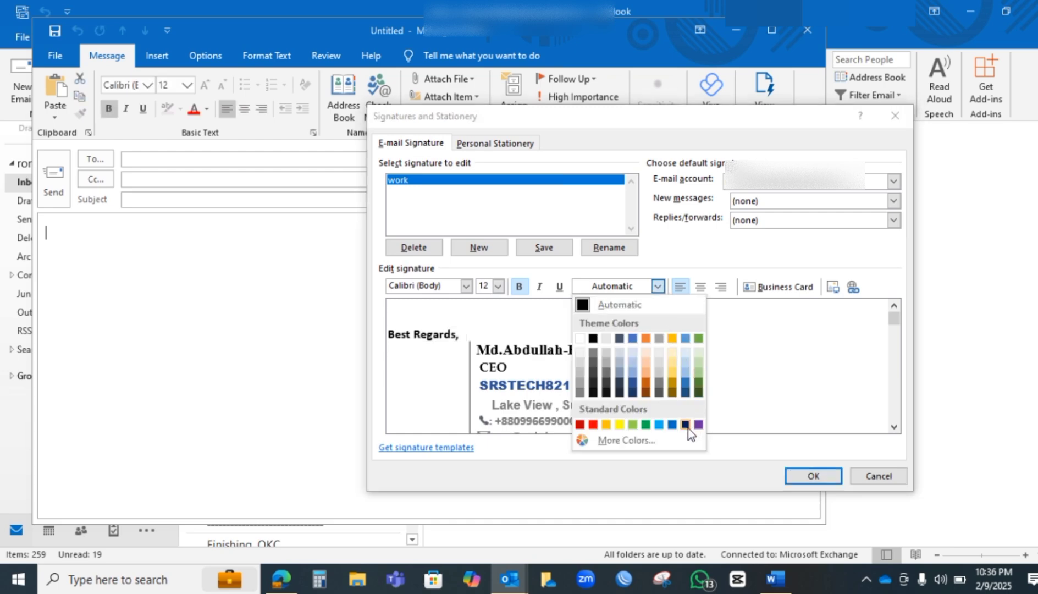
pyautogui.click(686, 425)
pyautogui.click(713, 339)
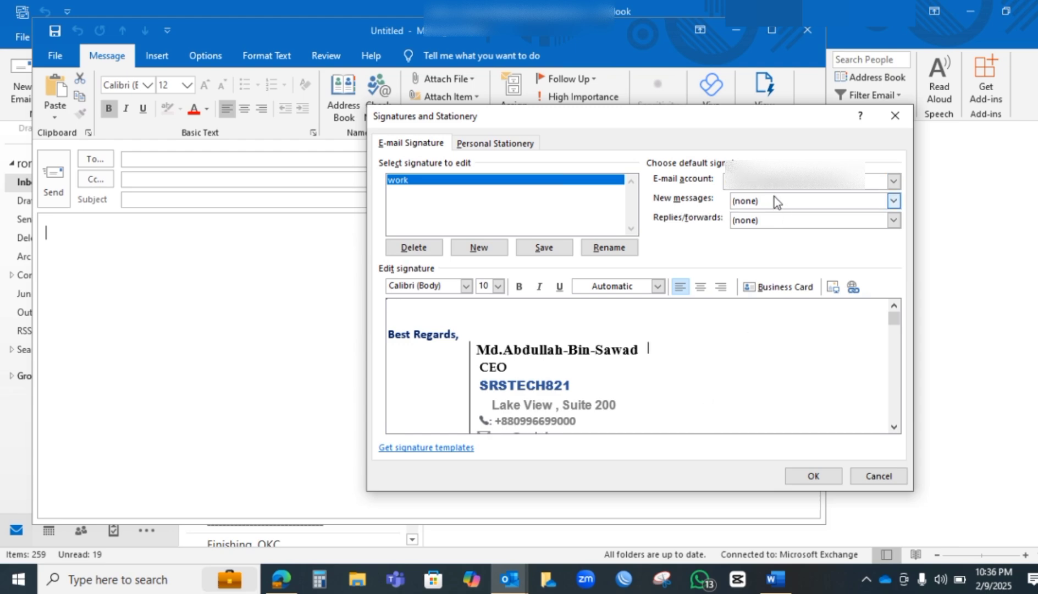
# Set the "work" signature as default for both new messages and replies/forwards, and accept the signature settings.
pyautogui.click(893, 201)
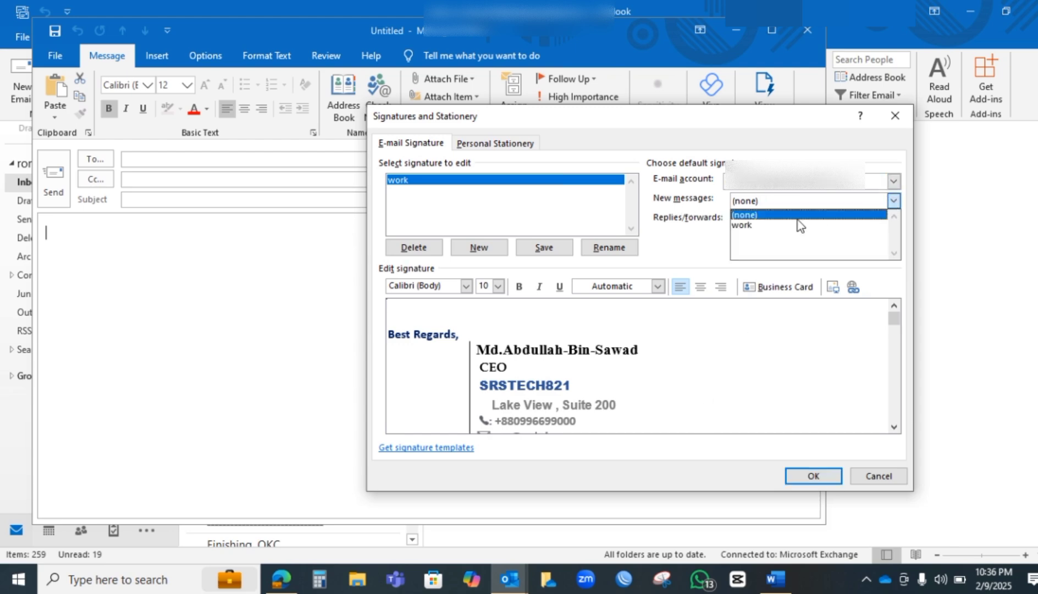
pyautogui.click(758, 230)
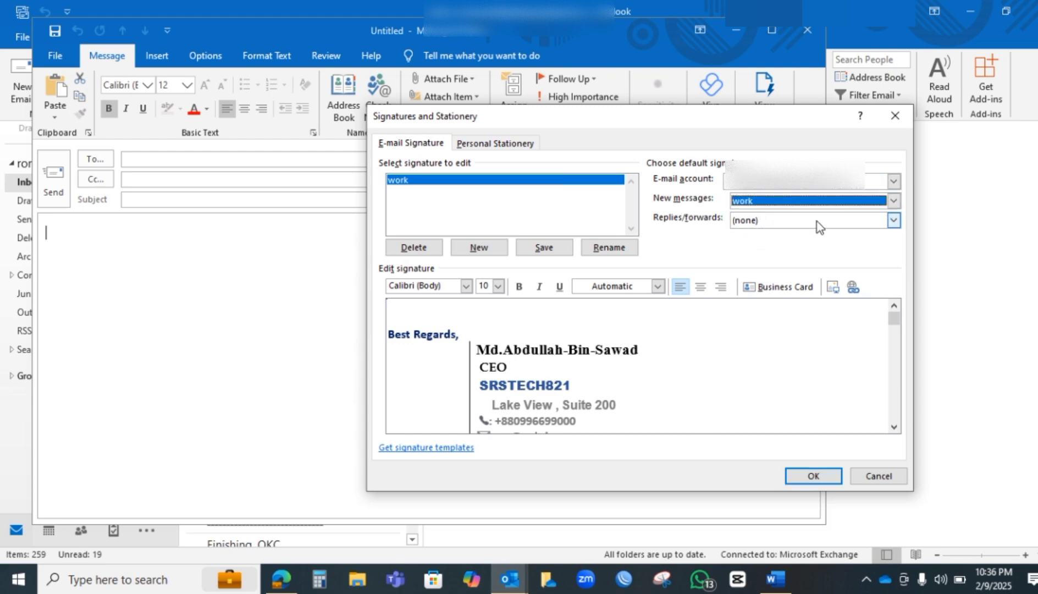
pyautogui.click(893, 220)
pyautogui.click(790, 260)
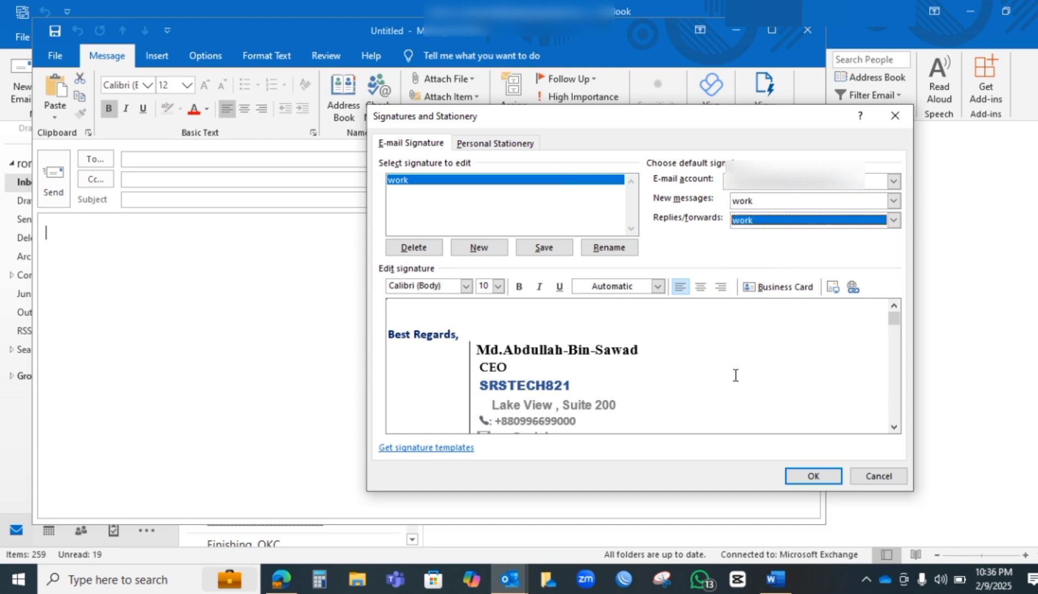
pyautogui.click(814, 477)
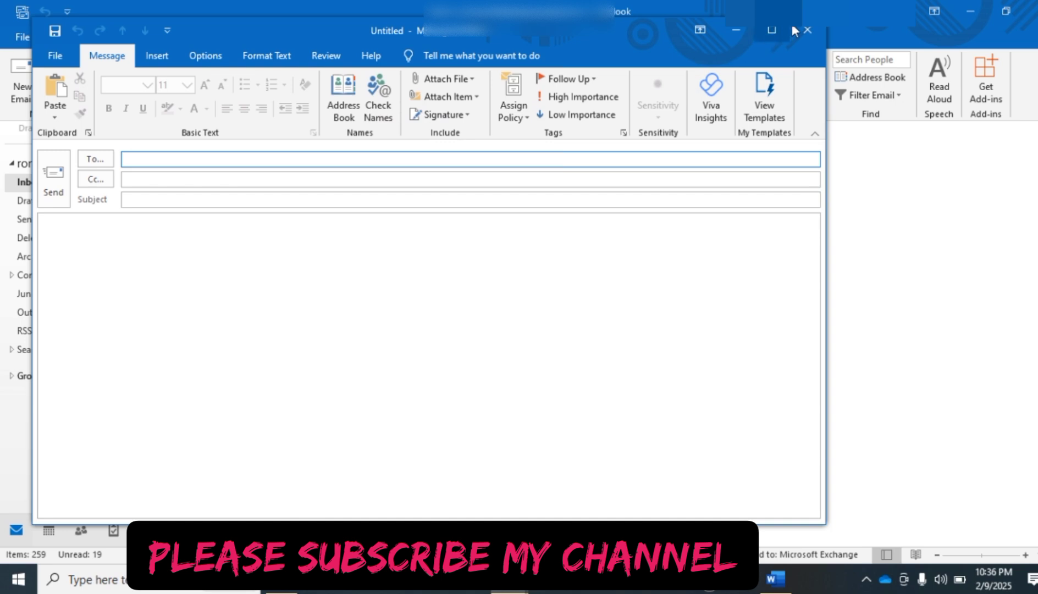
# Close the blank message and start a new email to check the default signature.
pyautogui.click(807, 30)
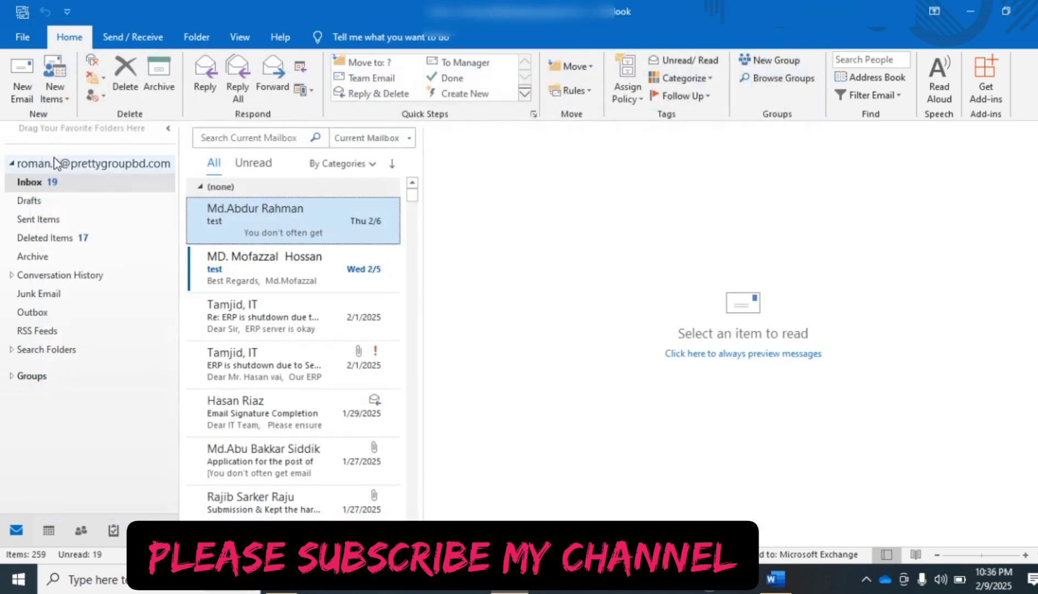
pyautogui.click(18, 75)
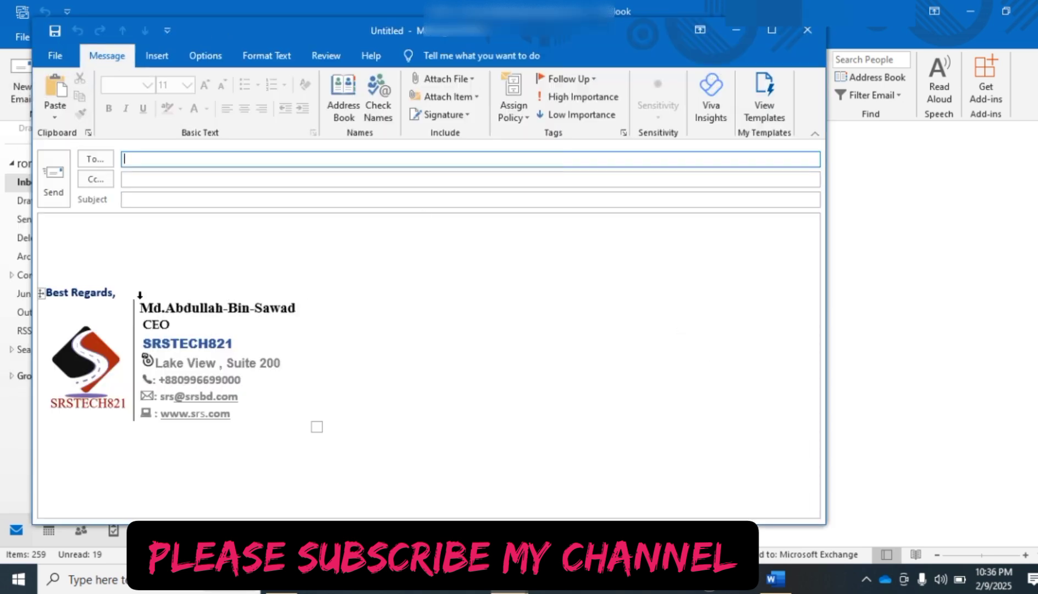